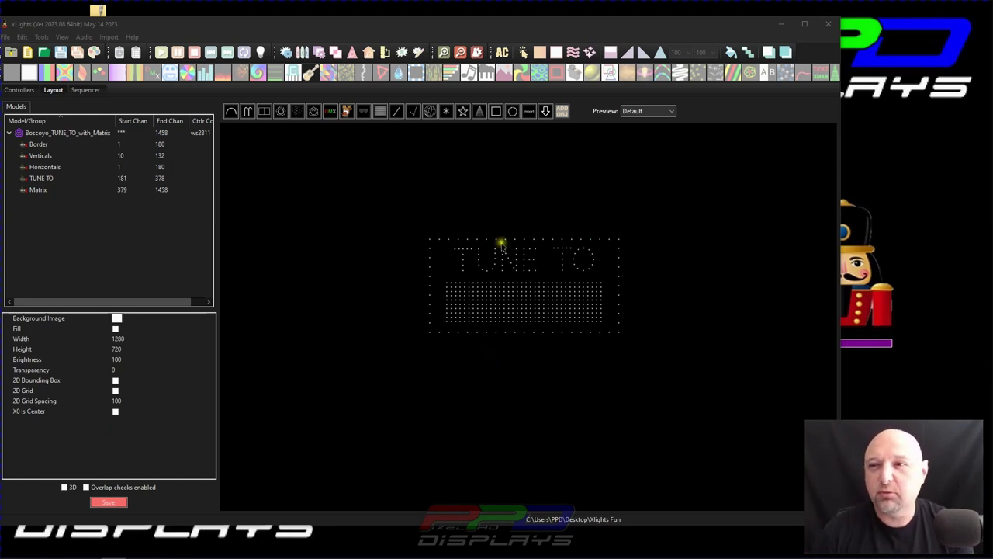
# Step: Inspect the sign's Horizontals, Border, TUNE TO (nodes 61–126) and Matrix (nodes 127–486) submodels
pyautogui.click(460, 296)
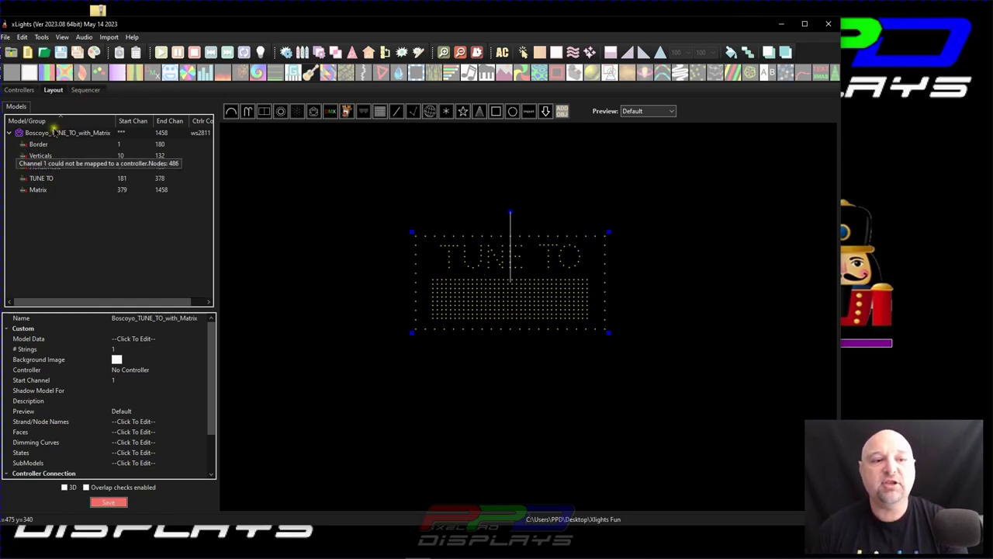
pyautogui.click(10, 134)
pyautogui.click(10, 134)
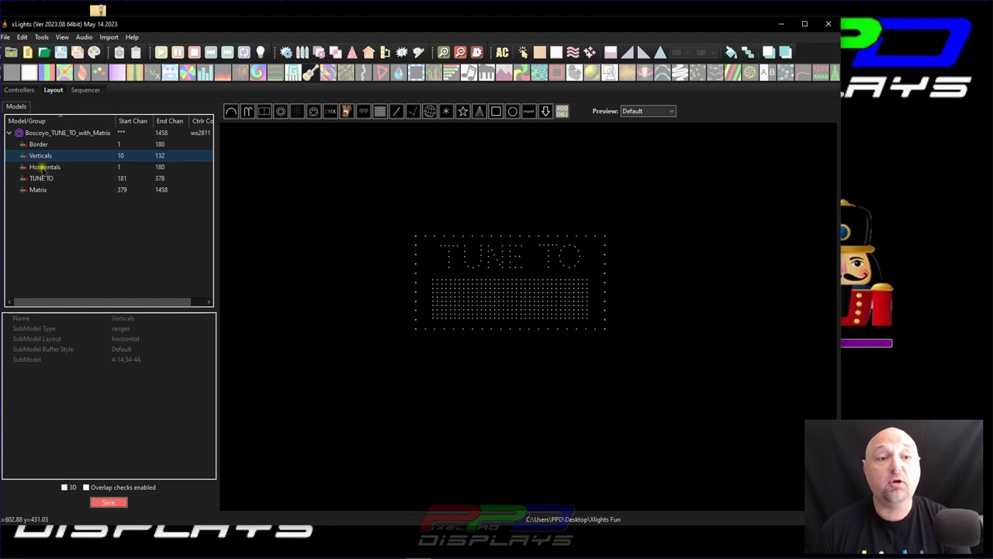
pyautogui.click(43, 168)
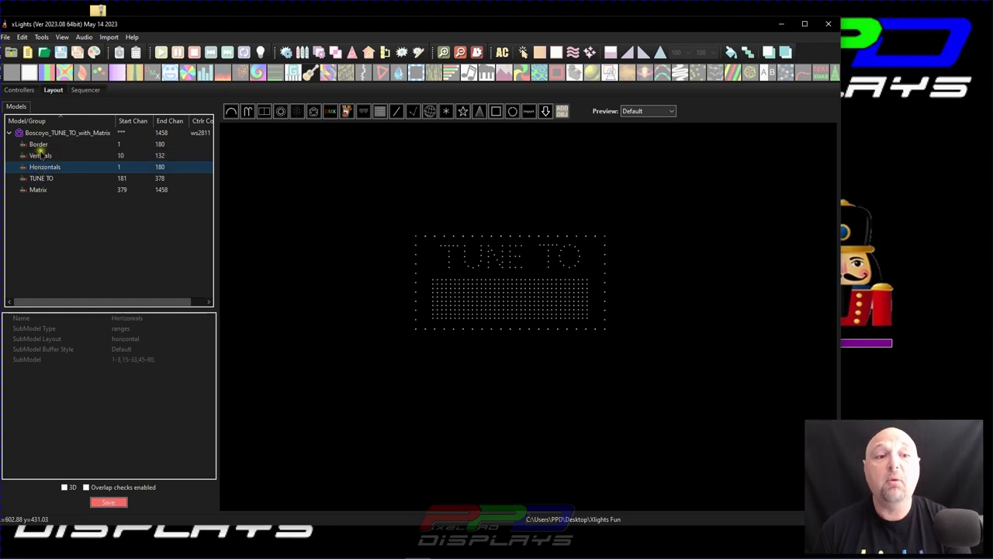
pyautogui.click(38, 145)
pyautogui.click(35, 179)
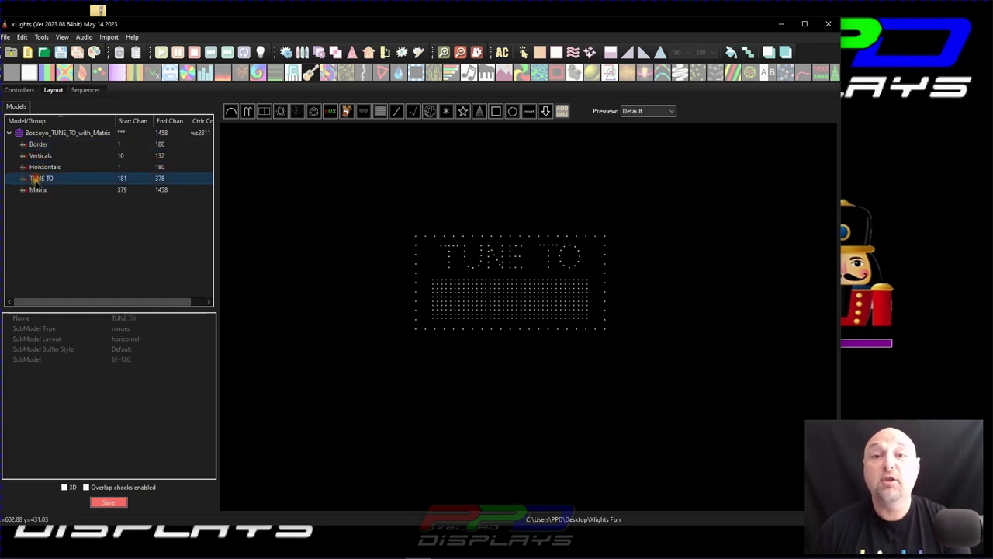
pyautogui.click(35, 193)
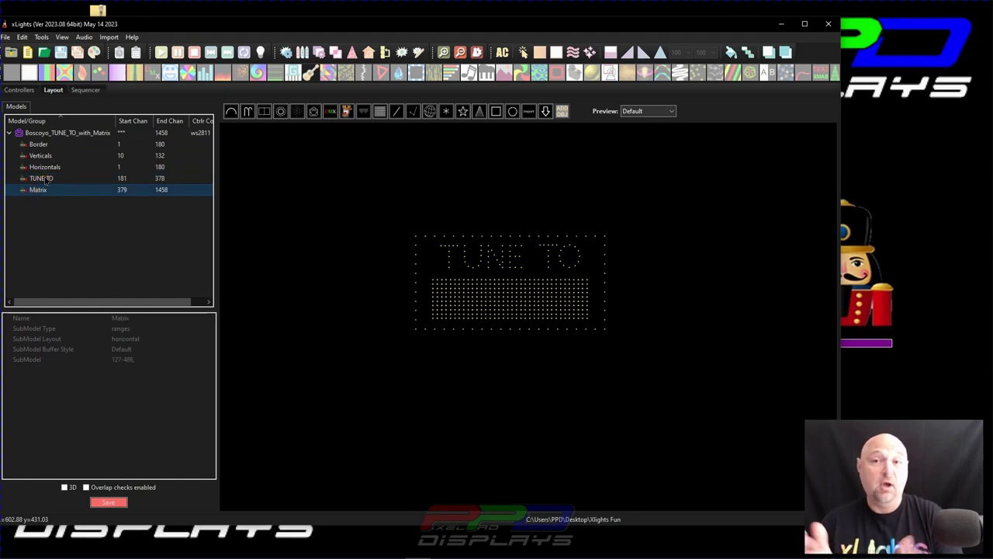
# Step: Create a new animation sequence with the default frame rate and all models
pyautogui.click(27, 52)
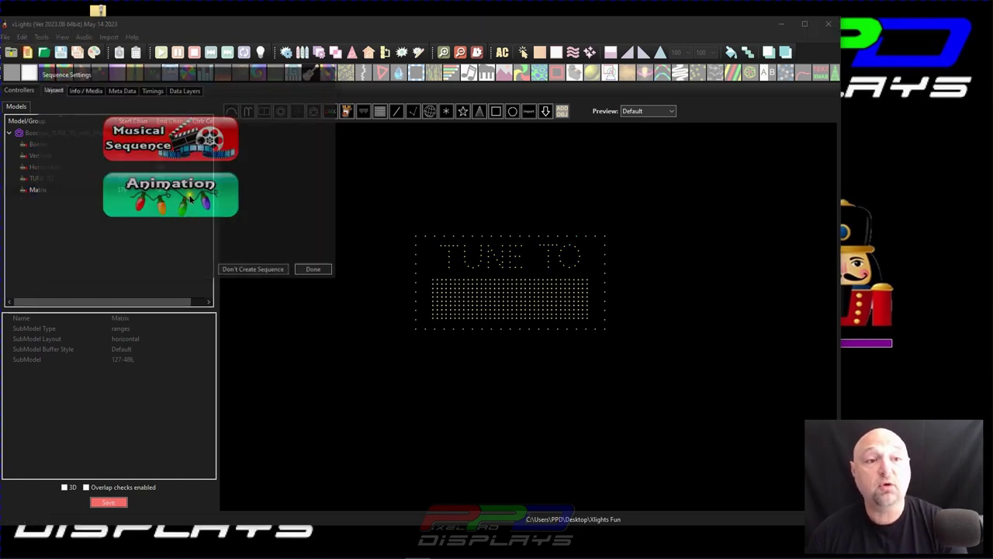
pyautogui.click(171, 193)
pyautogui.click(165, 172)
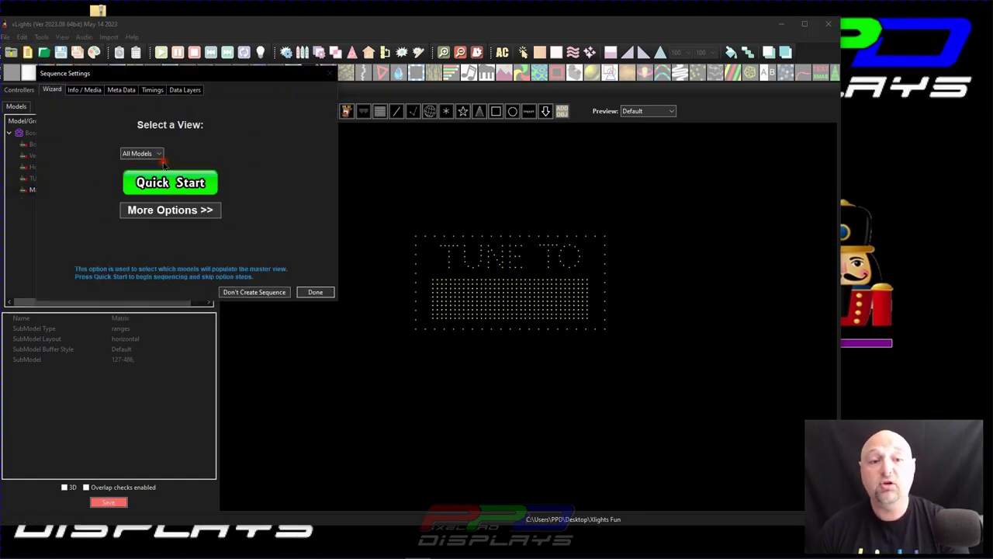
pyautogui.click(316, 293)
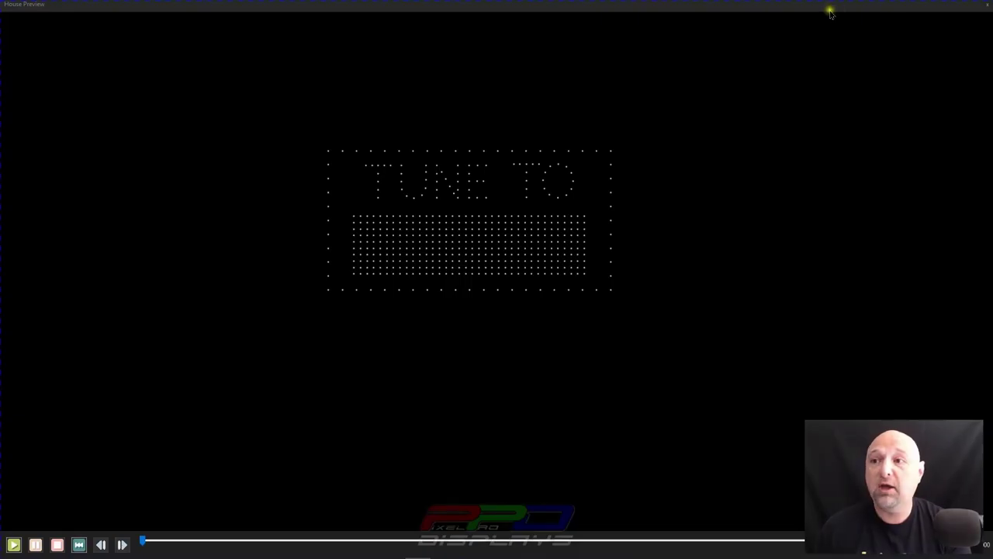
# Step: Maximise the xLights window so the Sequencer shows the sign's submodel rows
pyautogui.doubleClick(829, 9)
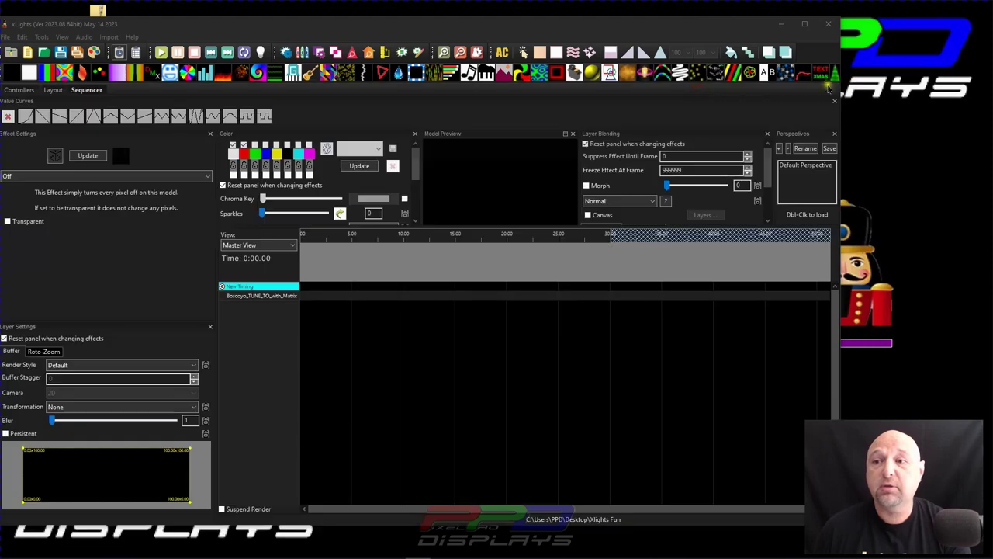
pyautogui.doubleClick(485, 26)
pyautogui.click(391, 429)
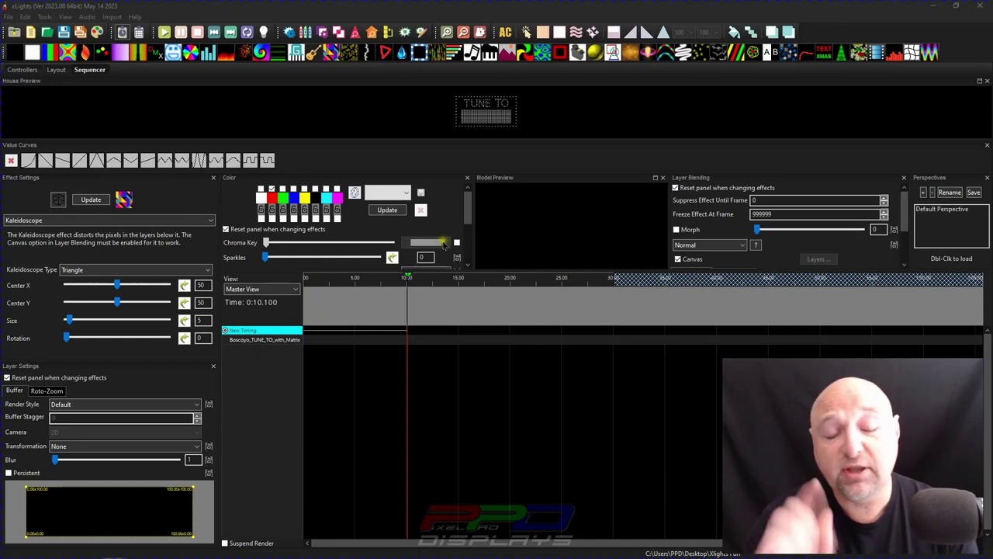
pyautogui.click(263, 343)
# Step: Place Marquee on the Border row, a green-only On on TUNE TO, and Text on Matrix-Fix
pyautogui.doubleClick(256, 344)
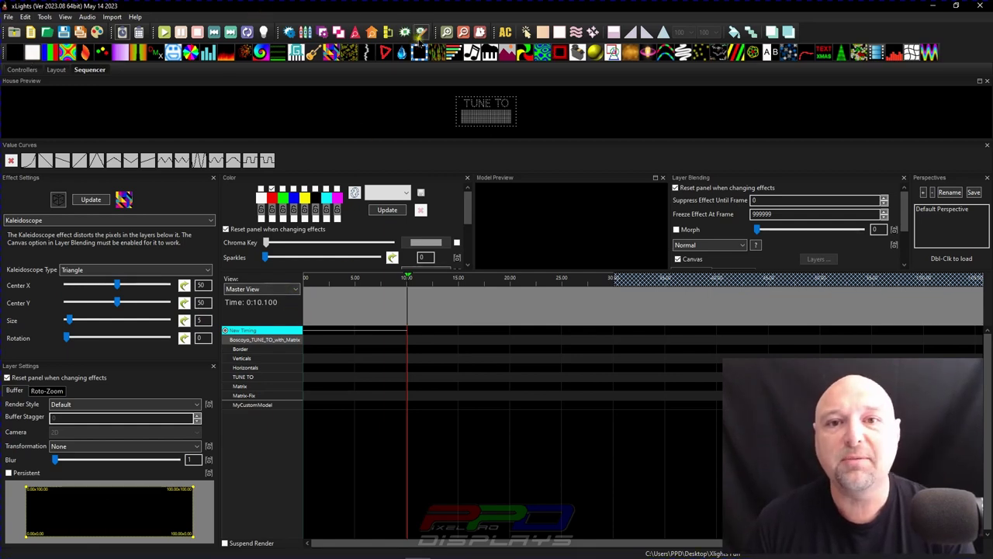
pyautogui.moveTo(427, 56); pyautogui.dragTo(316, 355)
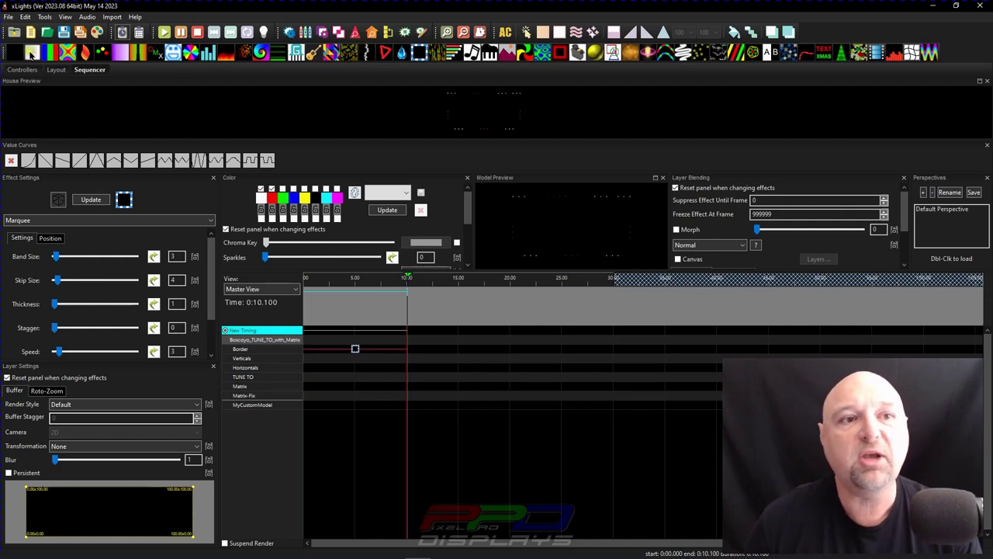
pyautogui.moveTo(31, 52); pyautogui.dragTo(327, 378)
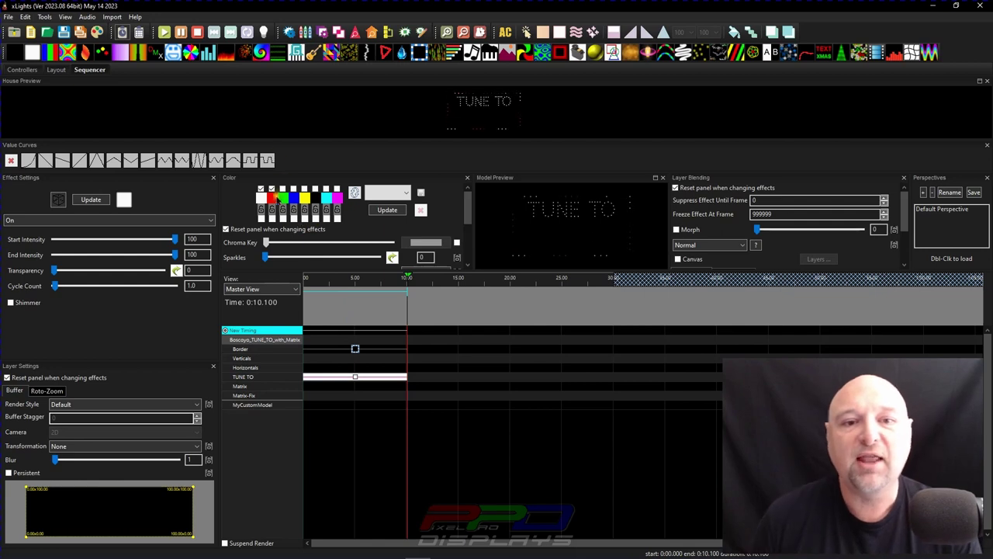
pyautogui.click(283, 189)
pyautogui.click(272, 189)
pyautogui.click(261, 188)
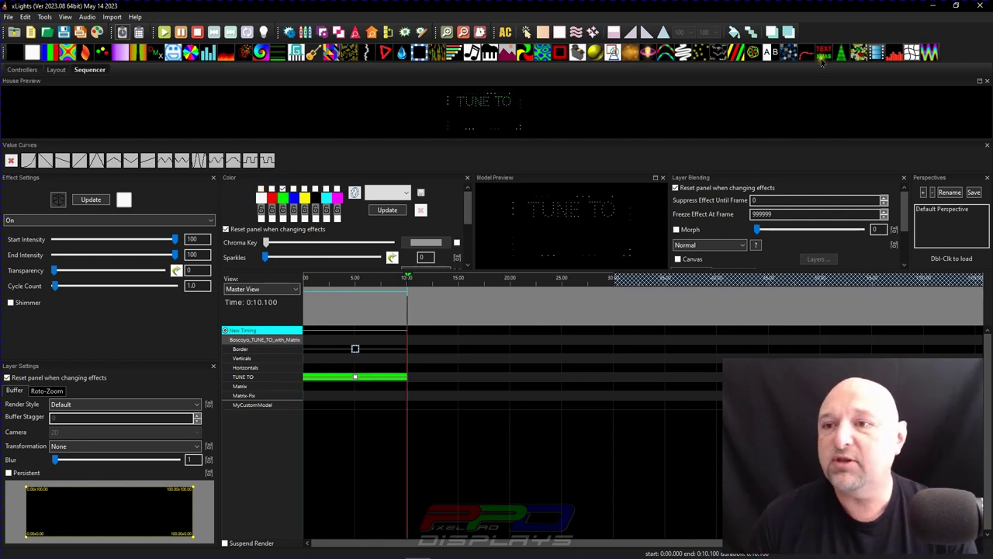
pyautogui.moveTo(823, 52); pyautogui.dragTo(373, 404)
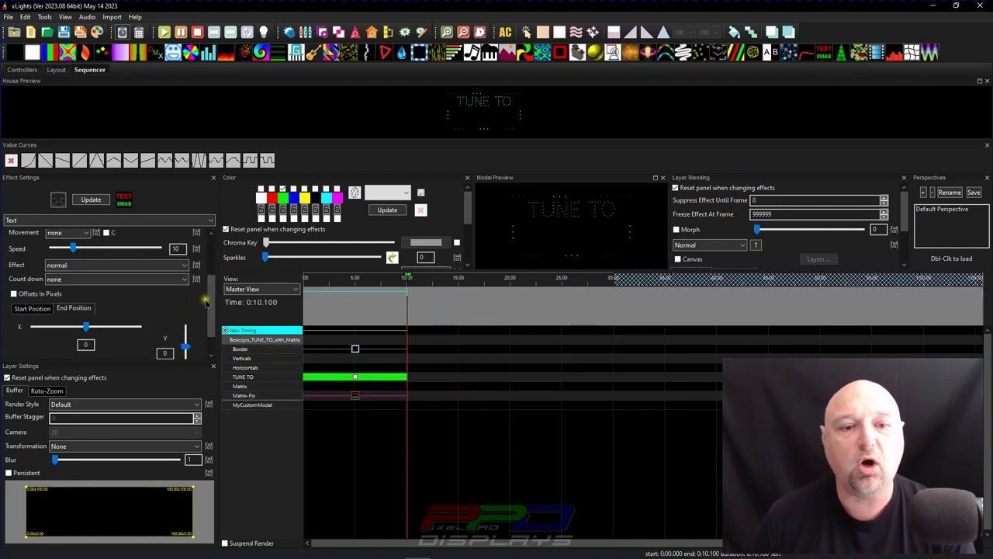
# Step: Keep the 10-12x12 Bold XL font and start typing the 100.3 text
pyautogui.scroll(5, 206, 302)
pyautogui.click(68, 296)
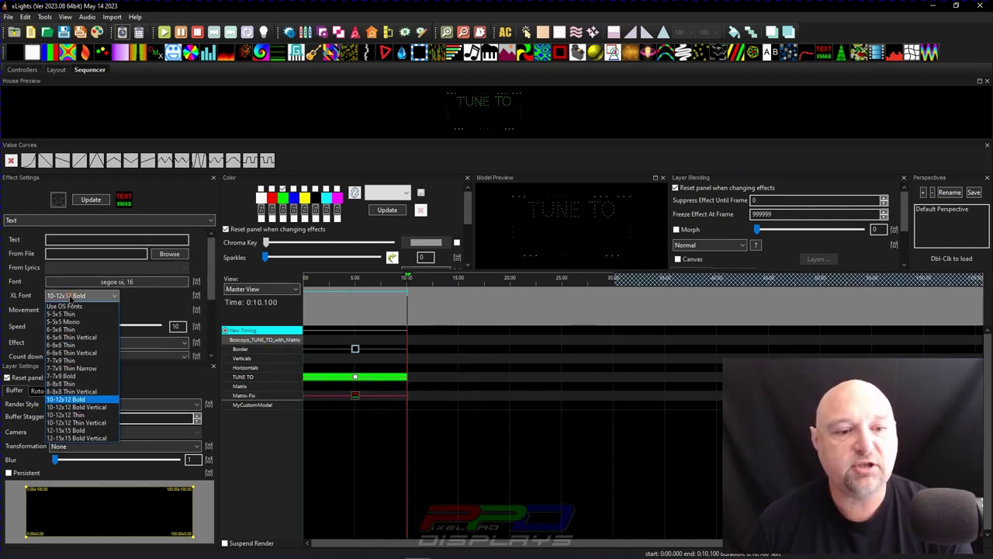
pyautogui.click(59, 296)
pyautogui.click(68, 242)
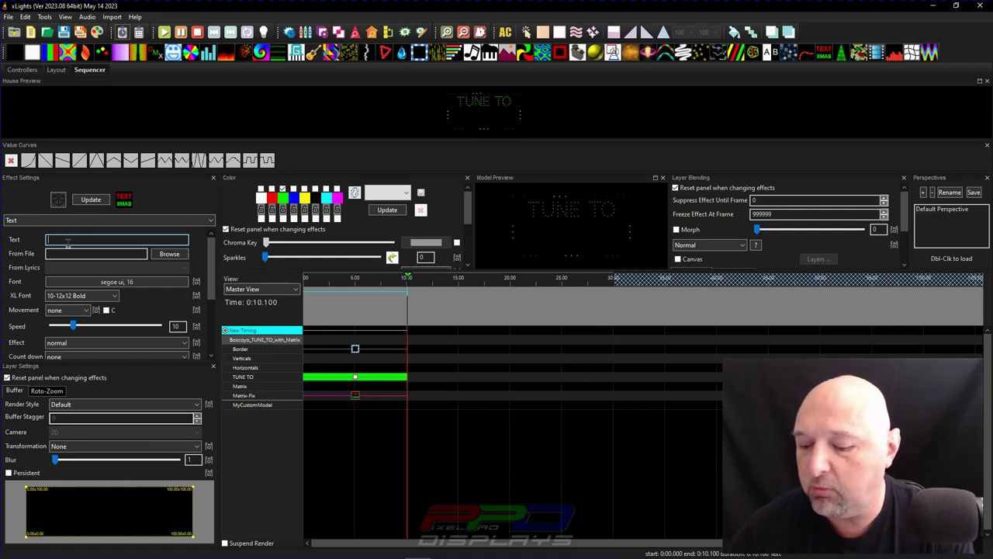
pyautogui.write('100.3')
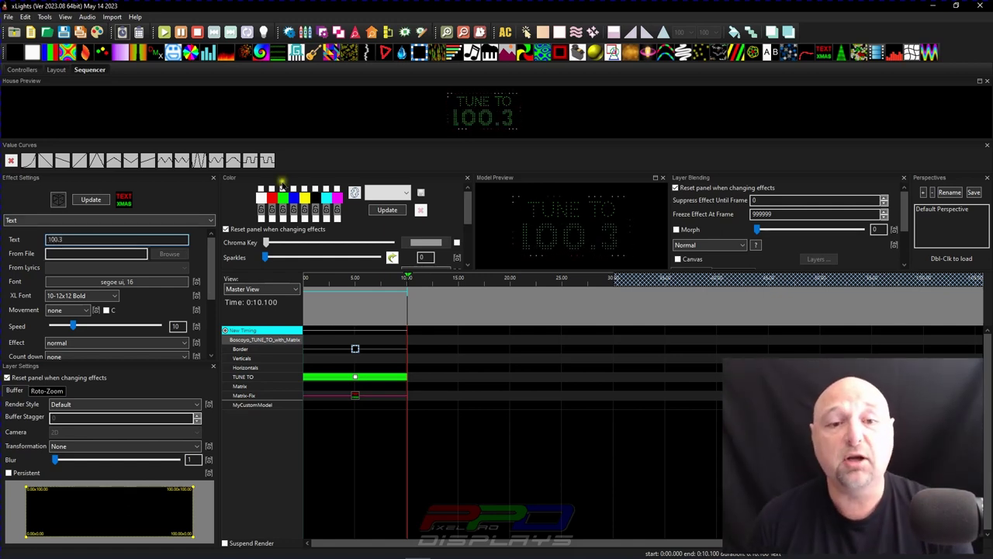
# Step: Change the text's palette so only magenta is on, making it pink
pyautogui.click(282, 188)
pyautogui.click(272, 189)
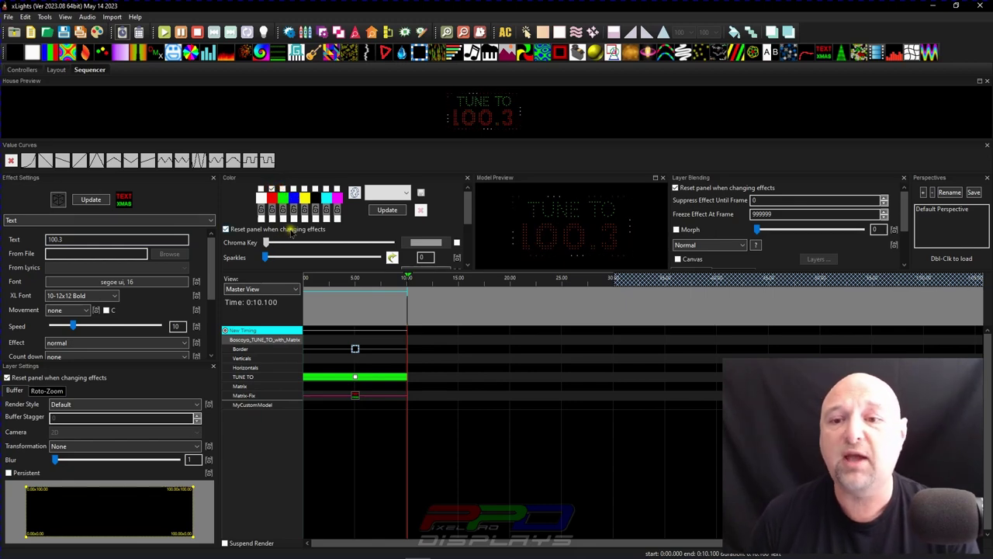
pyautogui.click(304, 189)
pyautogui.click(272, 189)
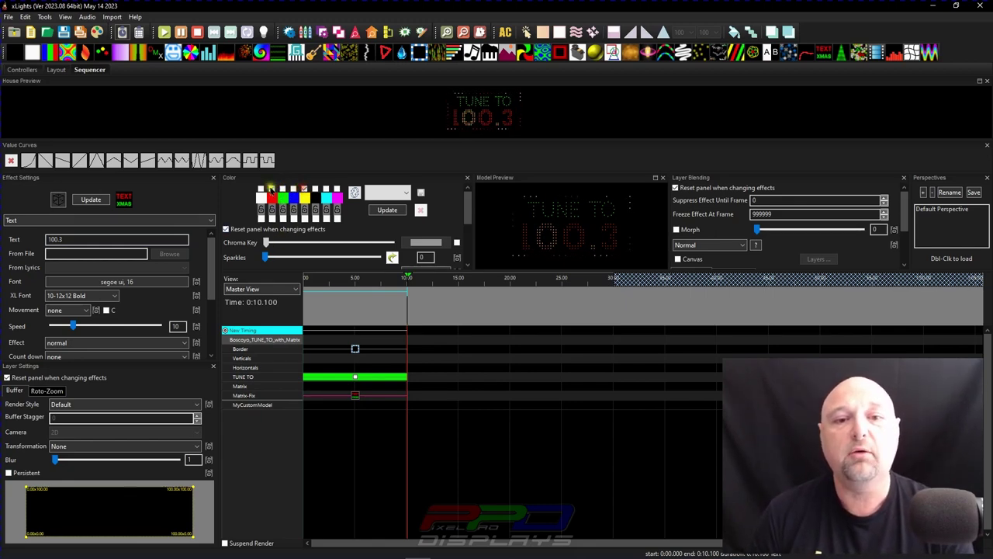
pyautogui.click(272, 188)
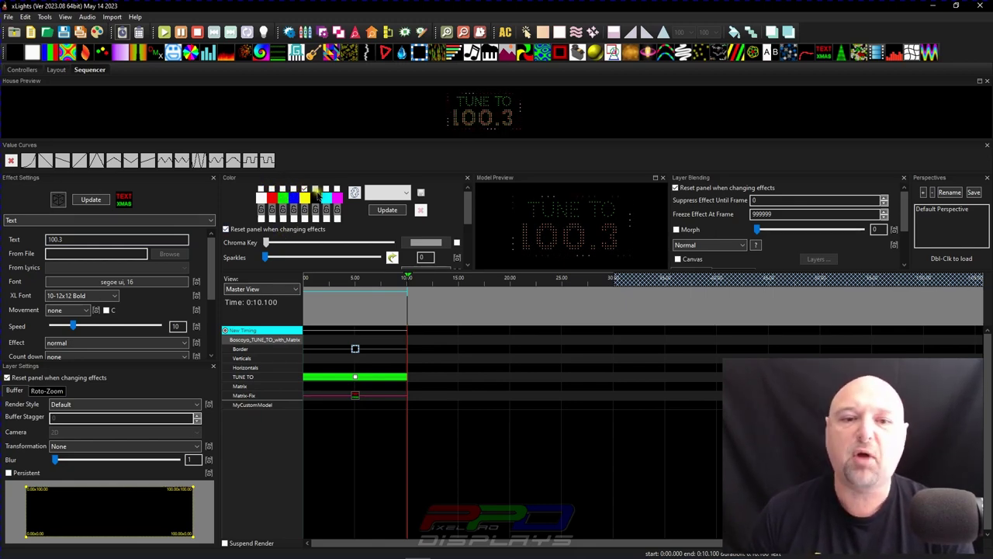
pyautogui.click(336, 189)
pyautogui.click(304, 189)
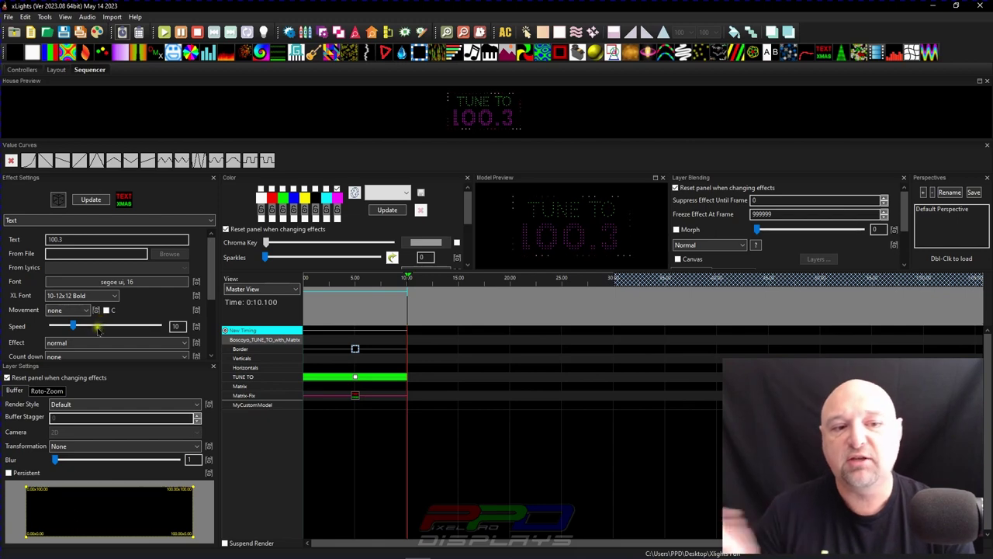
# Step: Try the 7-7x9 Bold font, then set the 100.3 FM text to 6-5x6 Thin
pyautogui.click(93, 241)
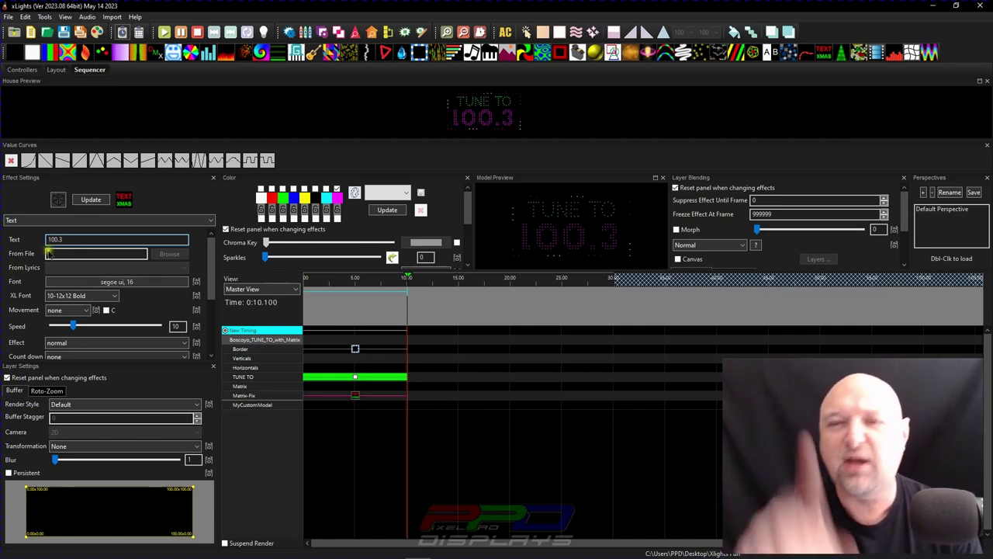
pyautogui.click(57, 299)
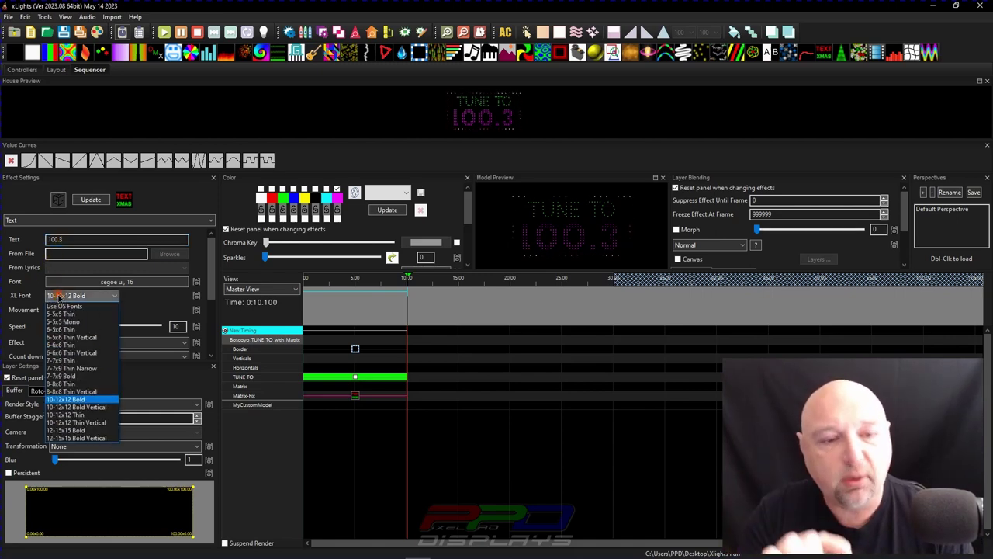
pyautogui.click(59, 376)
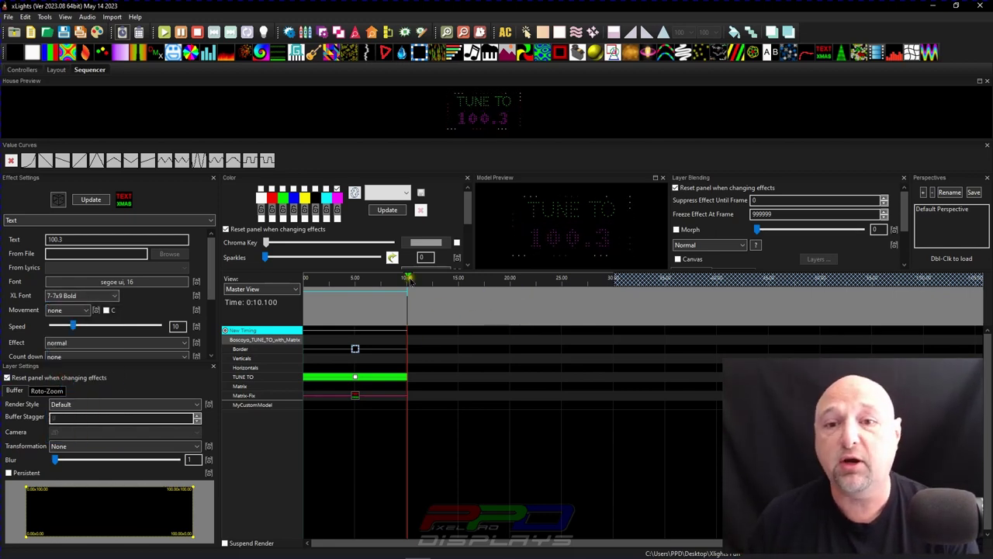
pyautogui.doubleClick(78, 239)
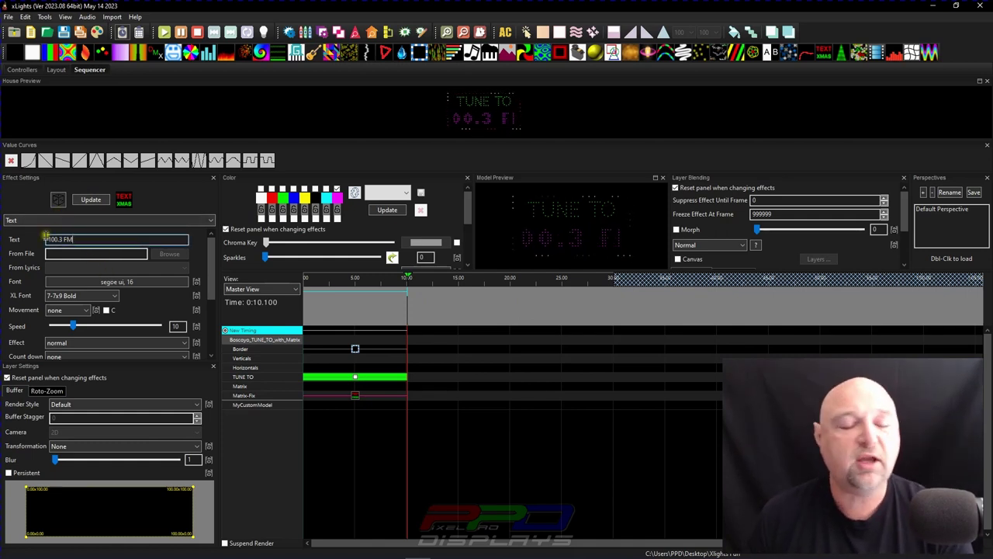
pyautogui.click(62, 297)
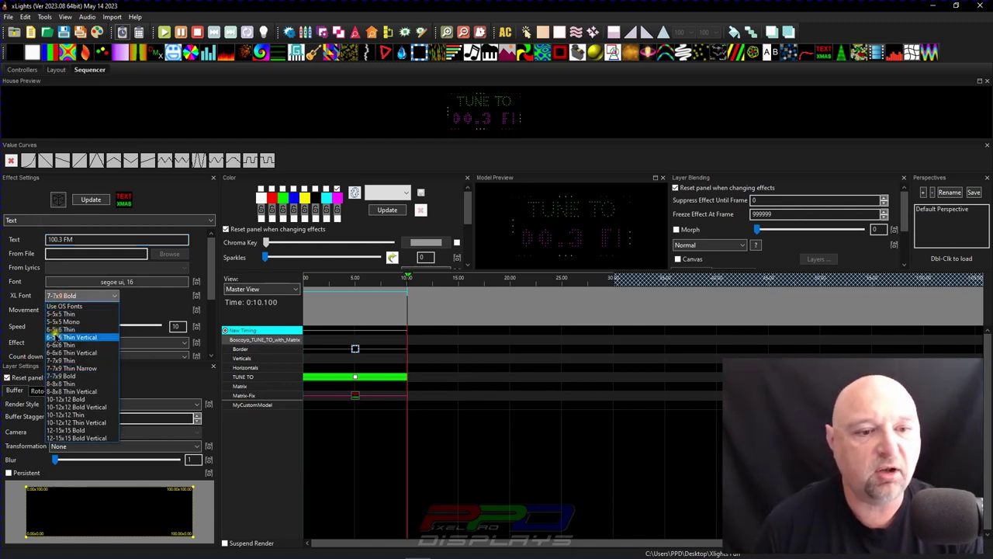
pyautogui.click(56, 330)
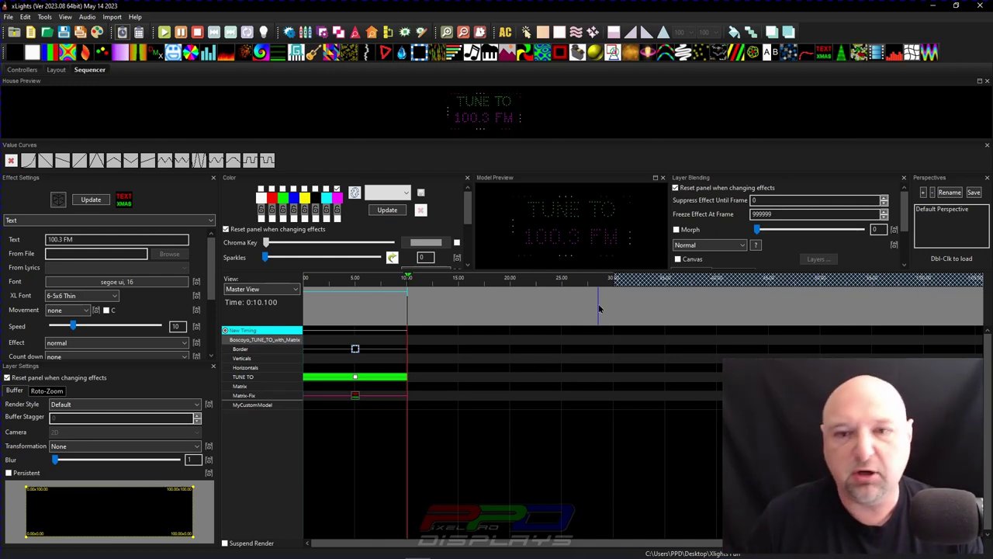
# Step: Open the system Font dialog and cancel it without changes
pyautogui.click(67, 284)
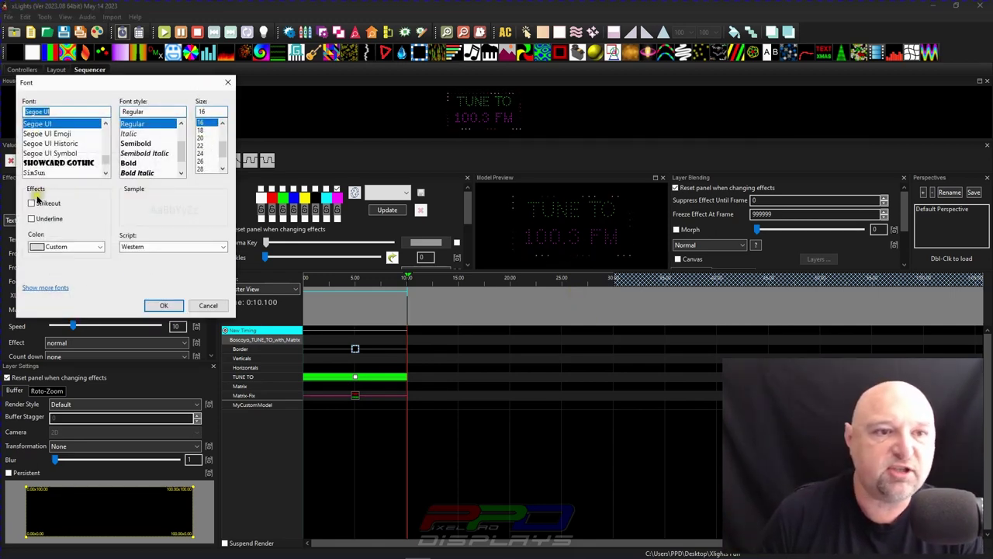
pyautogui.click(208, 306)
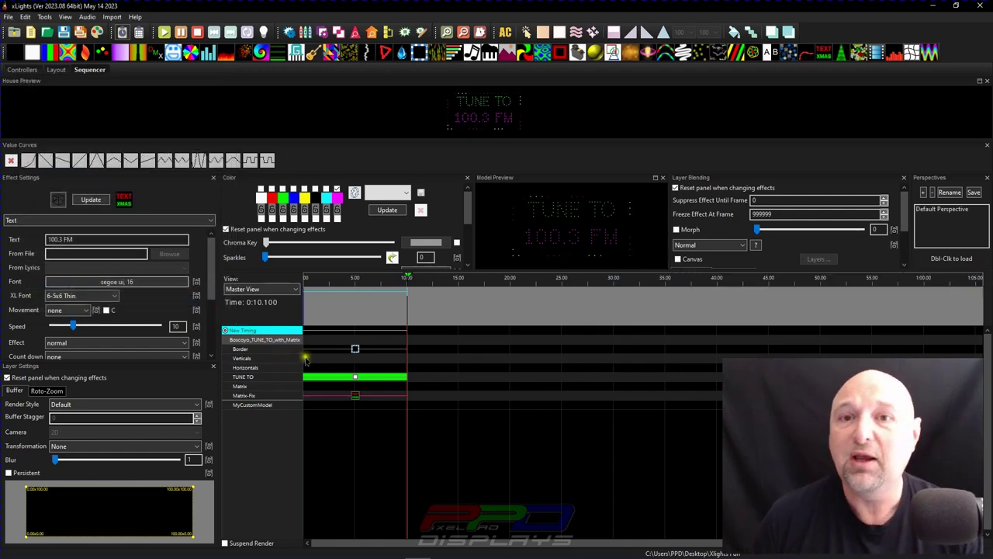
pyautogui.rightClick(427, 371)
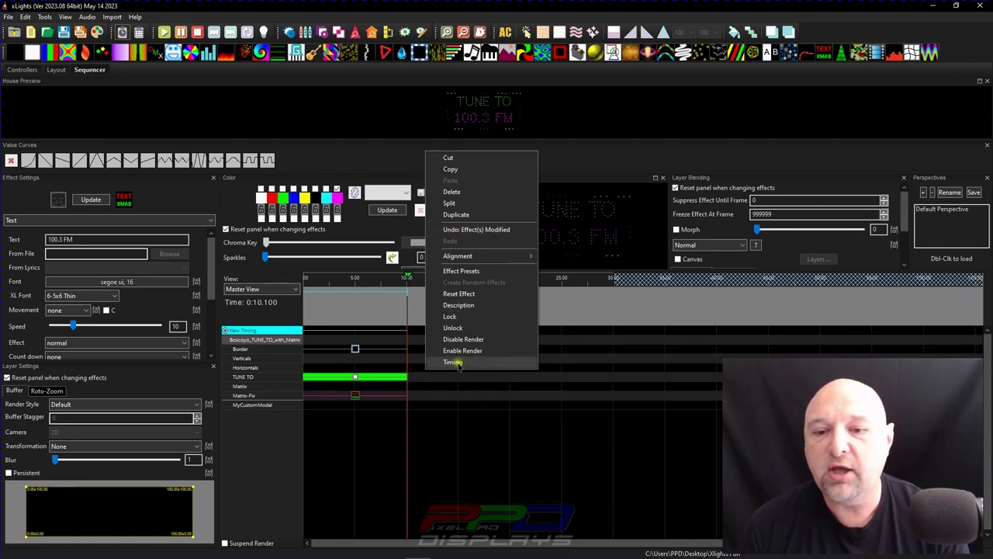
# Step: Open Effect Presets, move it aside, and select the Border, Horizontals, TUNE TO and 100.3 FM effects in turn
pyautogui.click(461, 271)
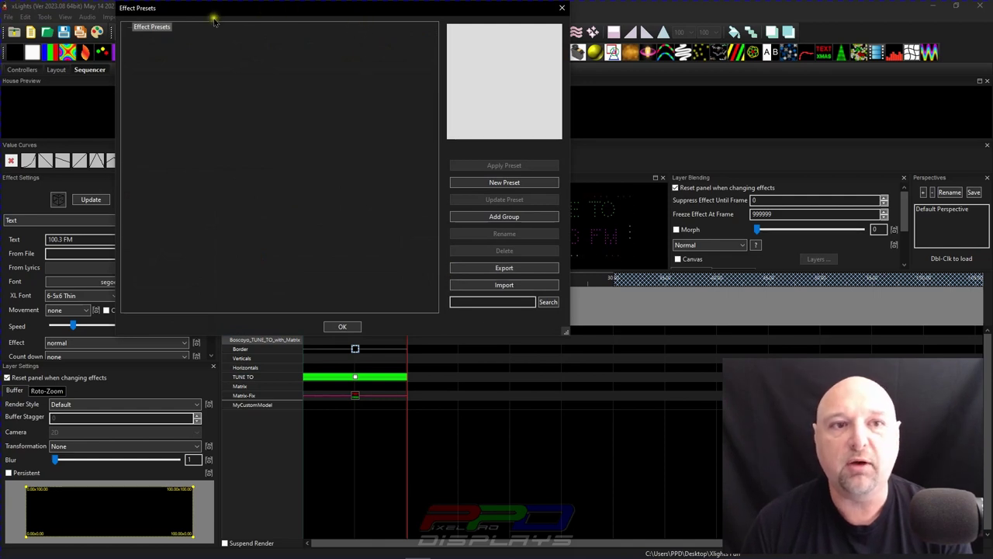
pyautogui.moveTo(215, 21); pyautogui.dragTo(519, 76)
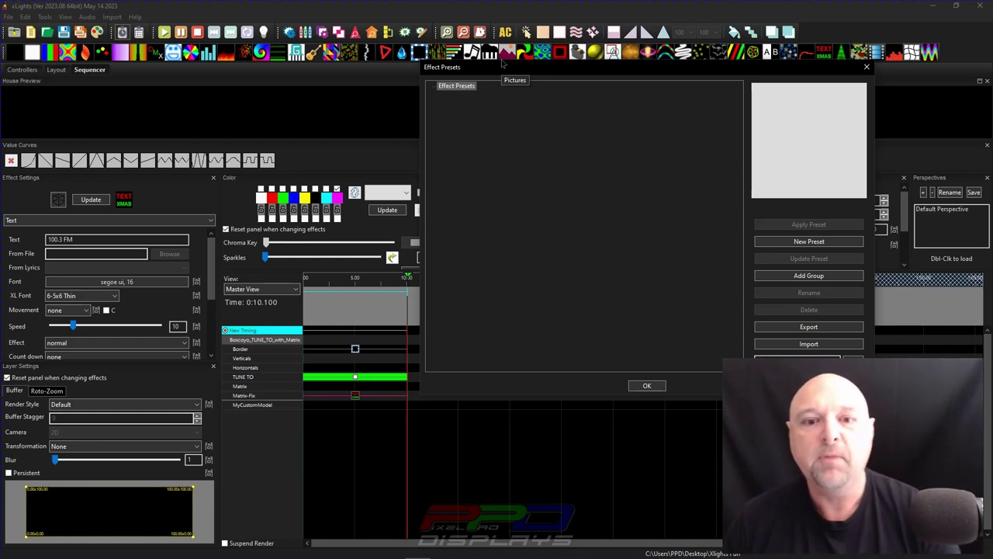
pyautogui.moveTo(313, 350); pyautogui.dragTo(318, 352)
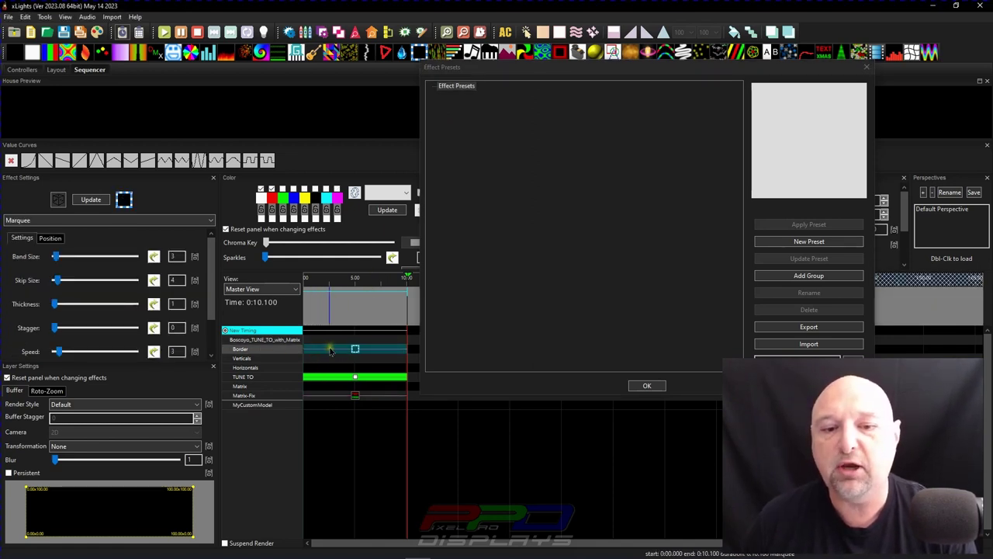
pyautogui.click(324, 368)
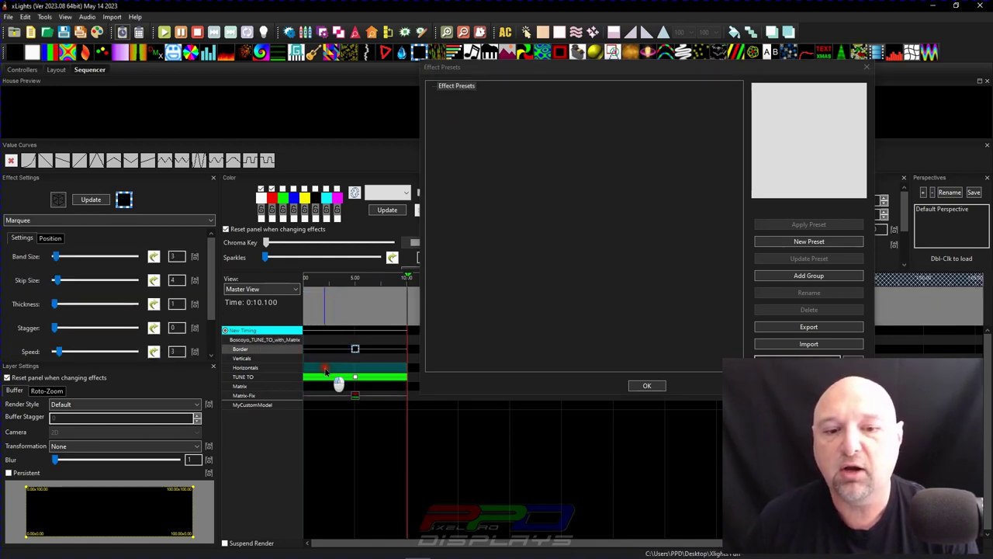
pyautogui.moveTo(322, 356); pyautogui.dragTo(323, 373)
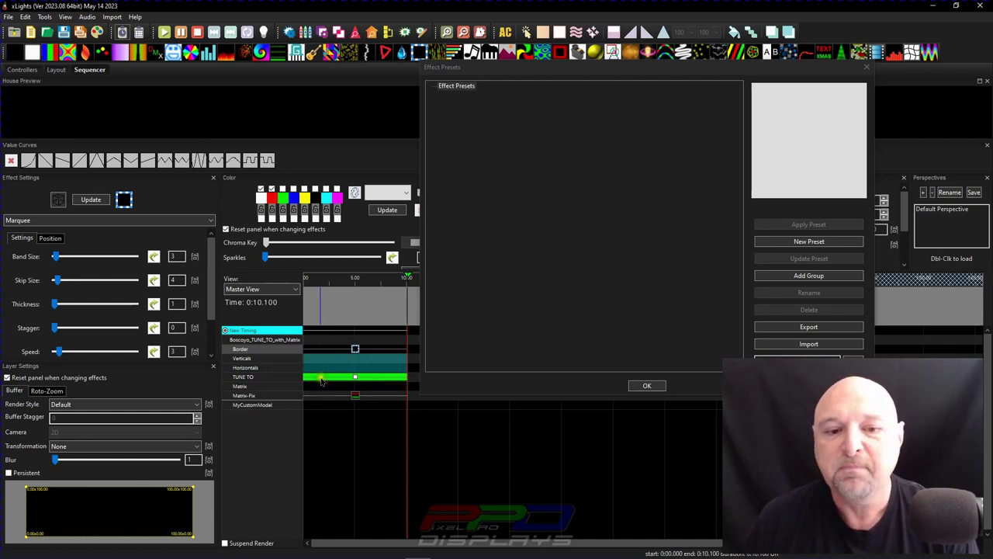
pyautogui.click(321, 378)
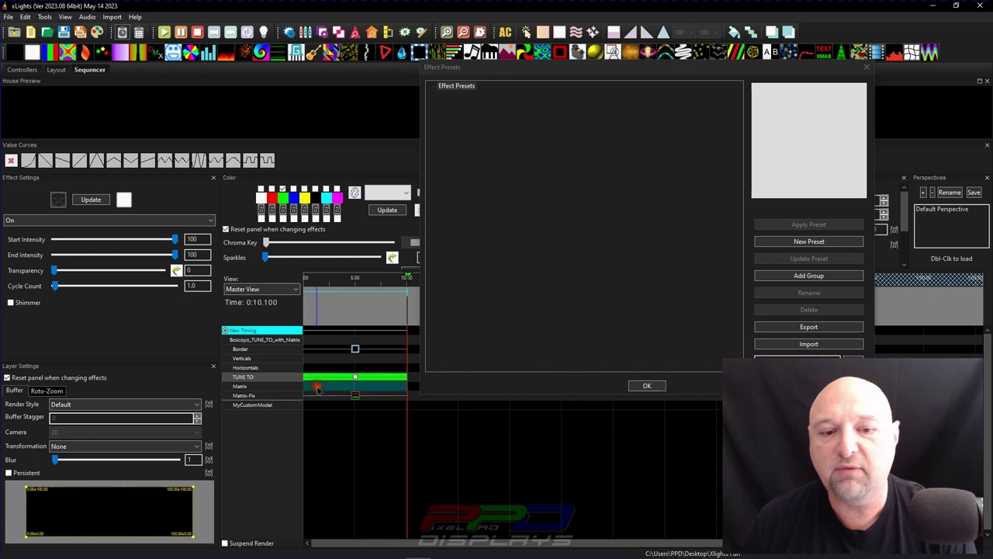
pyautogui.click(326, 396)
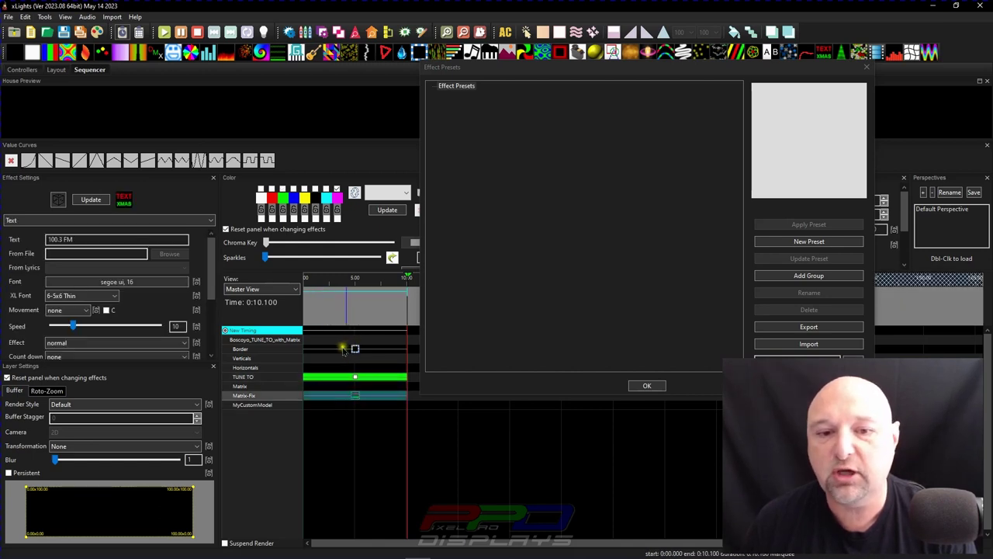
# Step: Select the six effects from Border to Matrix-Fix and save them as preset 'Tune To'
pyautogui.moveTo(332, 352); pyautogui.dragTo(343, 404)
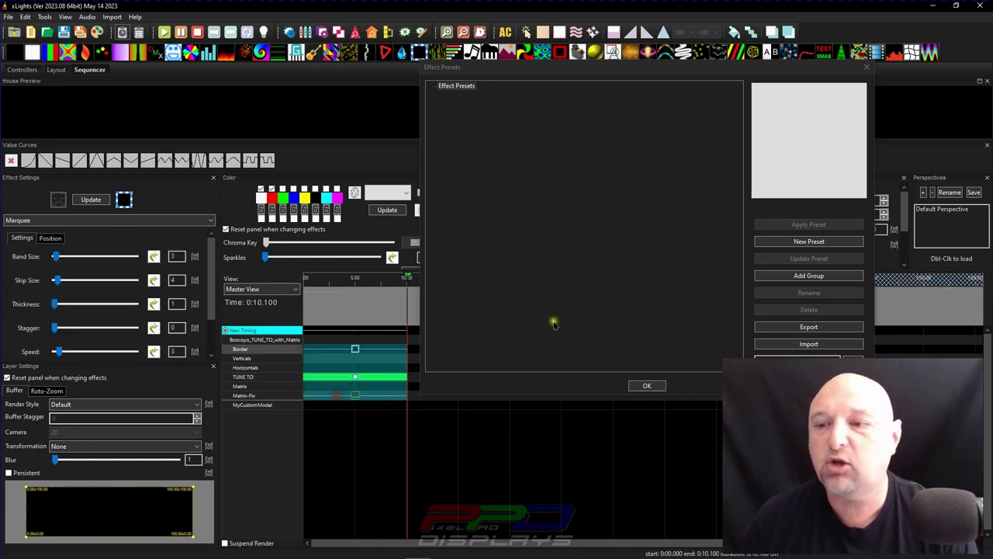
pyautogui.click(790, 242)
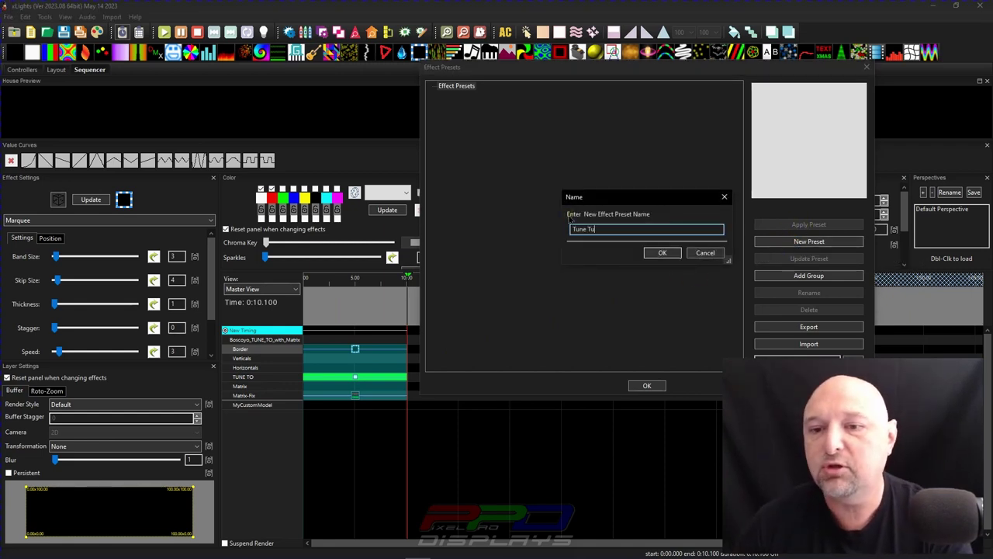
pyautogui.press('Return')
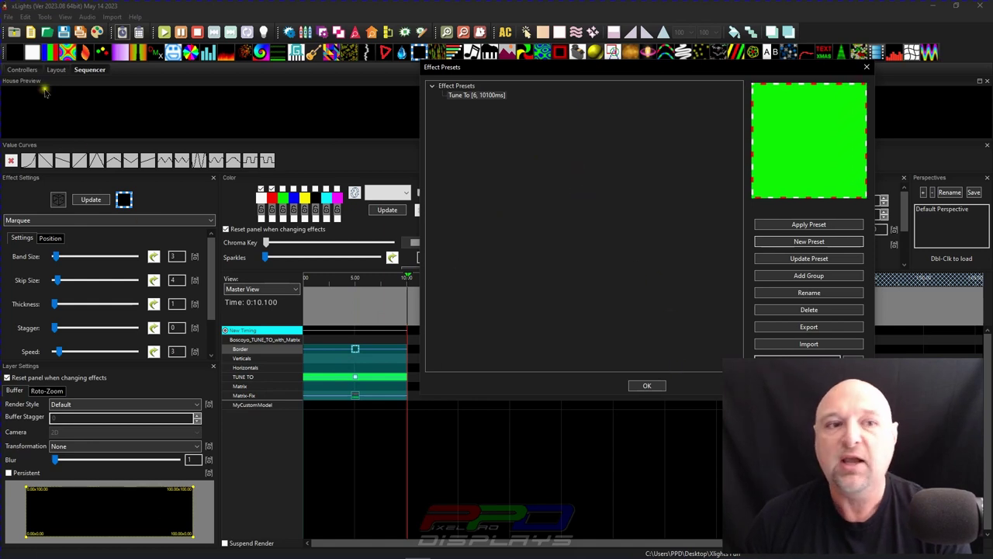
# Step: Save the preview layout, then dock the Effect Presets window at the Sequencer's top right
pyautogui.click(57, 70)
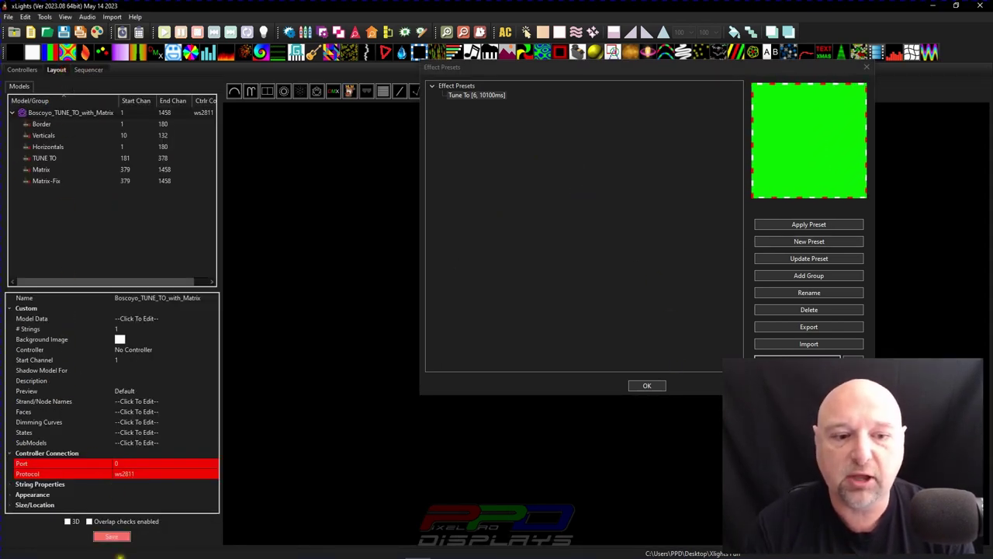
pyautogui.click(117, 537)
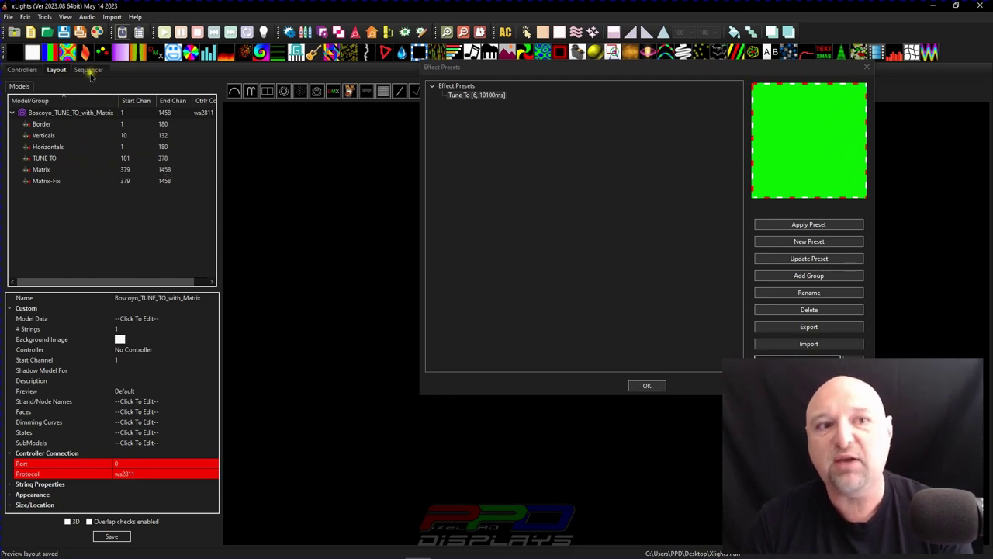
pyautogui.click(89, 70)
pyautogui.moveTo(515, 72); pyautogui.dragTo(602, 22)
pyautogui.moveTo(526, 11); pyautogui.dragTo(664, 25)
# Step: Apply the Tune To preset to the Border row's 10–20 second span
pyautogui.click(510, 307)
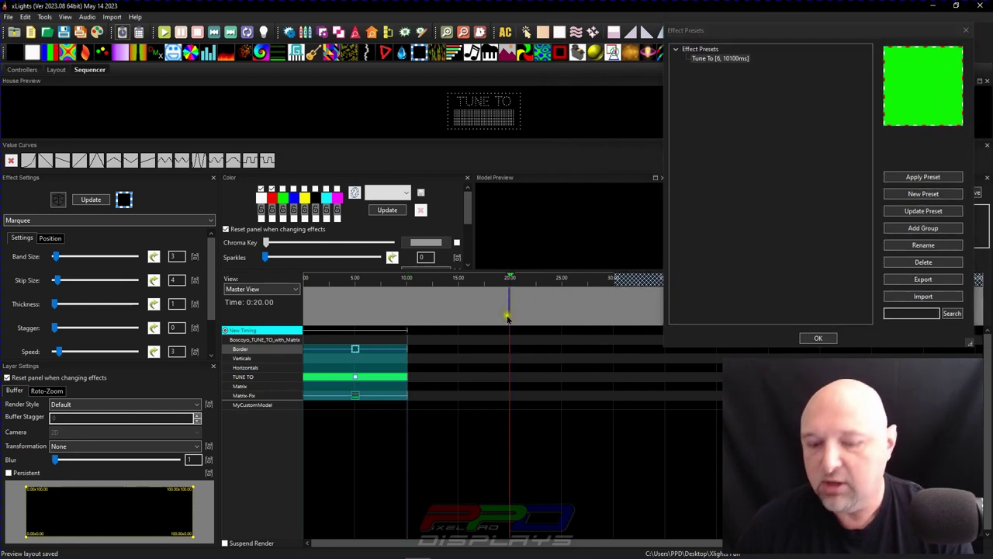
pyautogui.scroll(3, 509, 318)
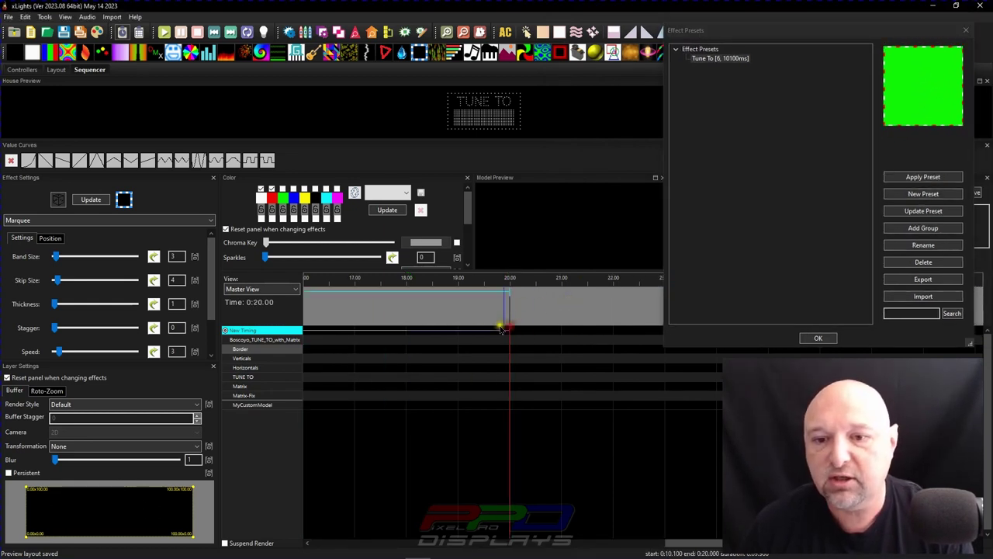
pyautogui.scroll(-3, 503, 327)
pyautogui.click(428, 350)
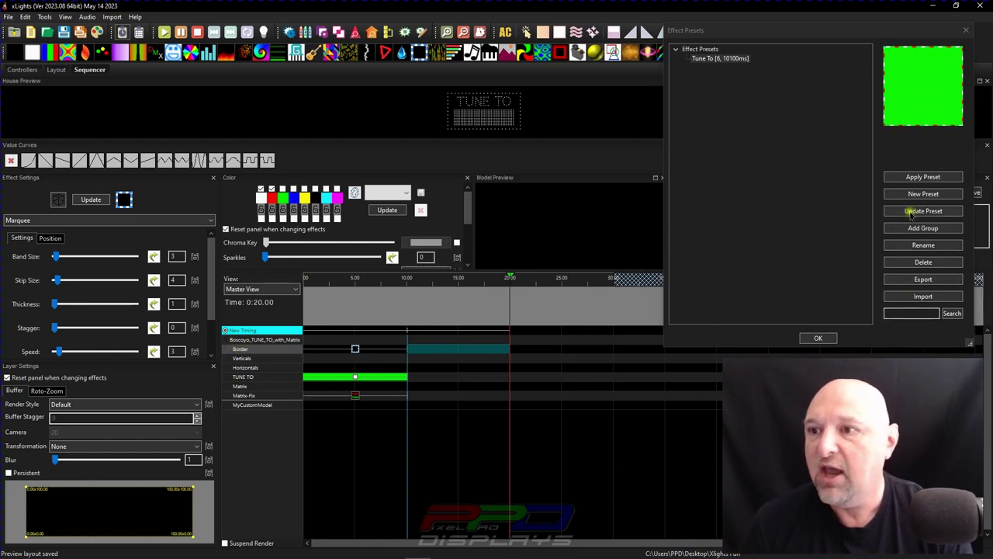
pyautogui.click(923, 177)
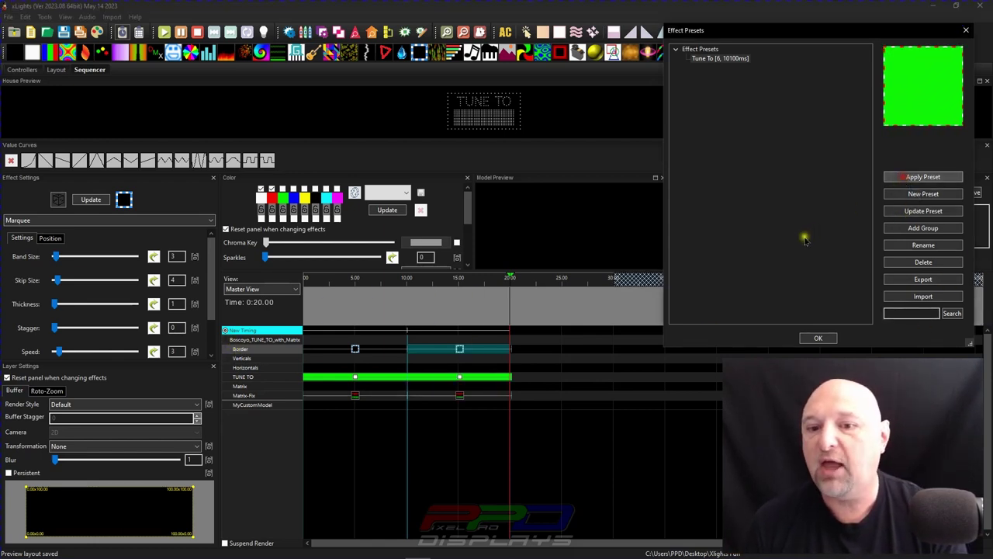
pyautogui.click(459, 350)
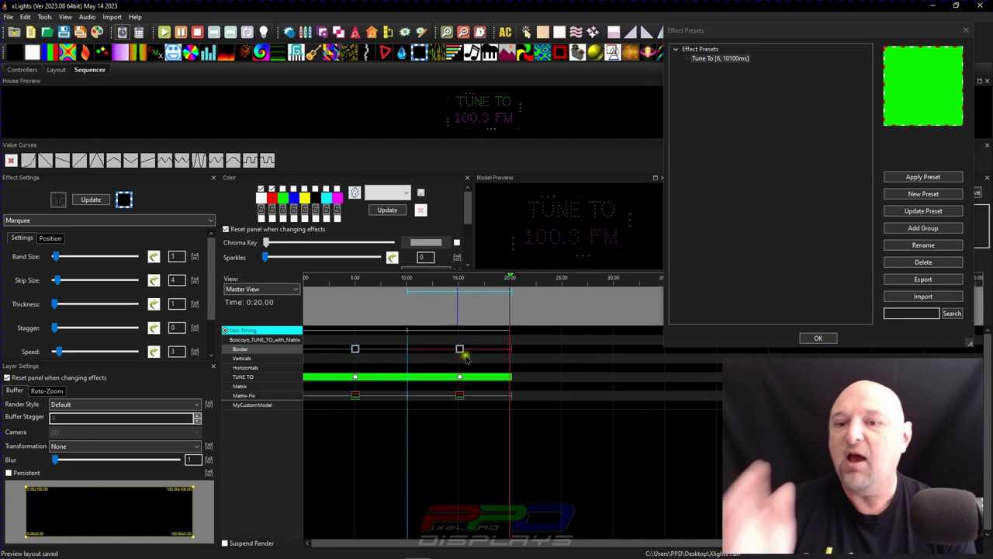
pyautogui.click(497, 330)
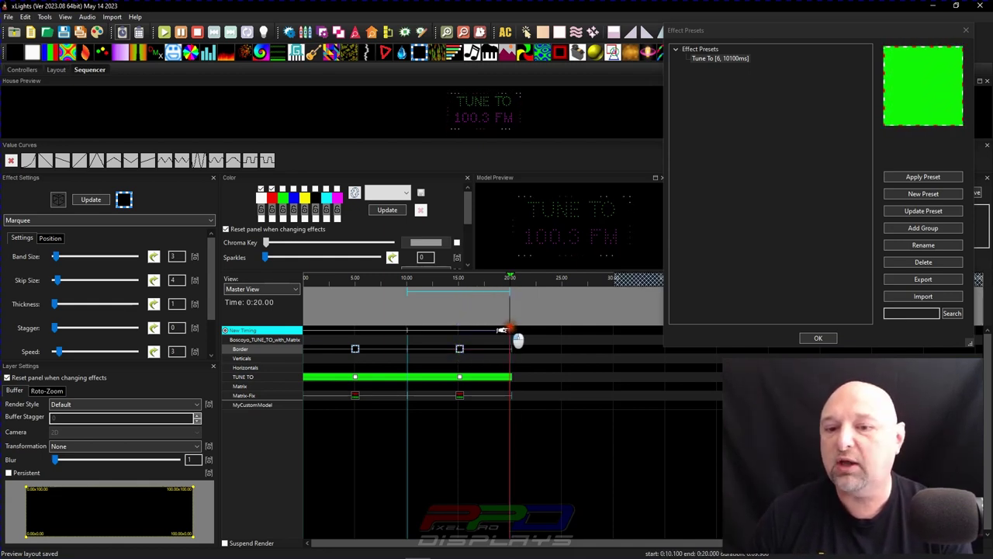
# Step: Apply the Tune To preset again at 20–30 seconds and play from the start
pyautogui.click(628, 308)
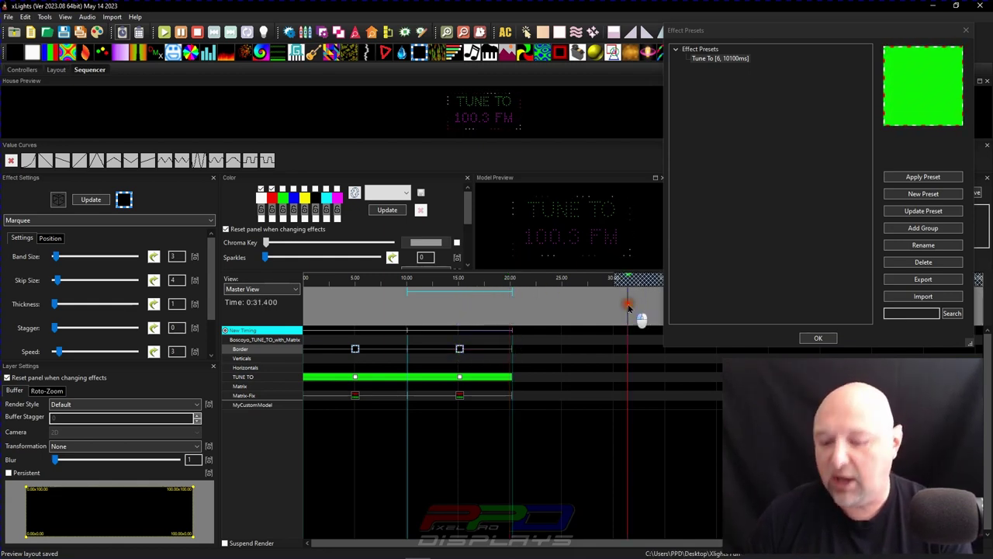
pyautogui.click(530, 353)
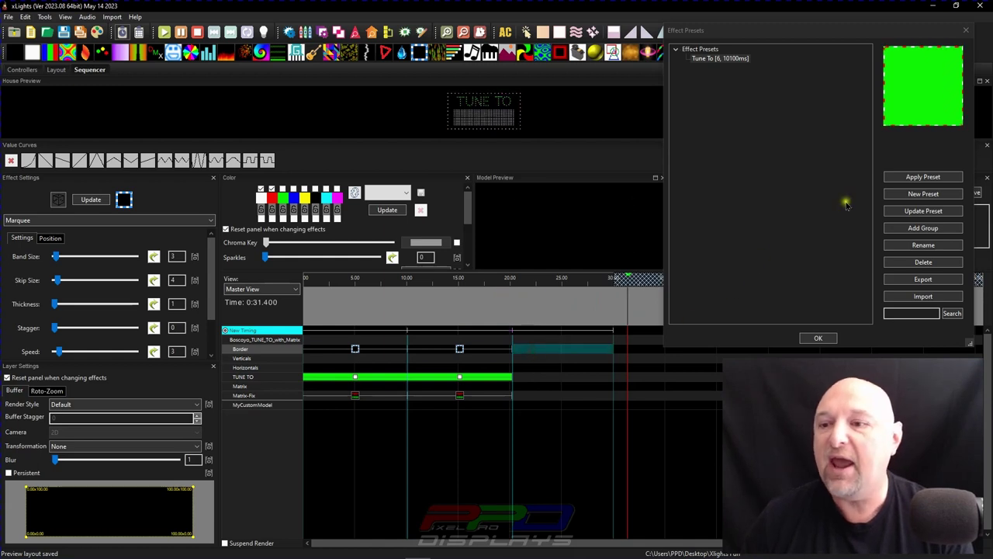
pyautogui.click(923, 176)
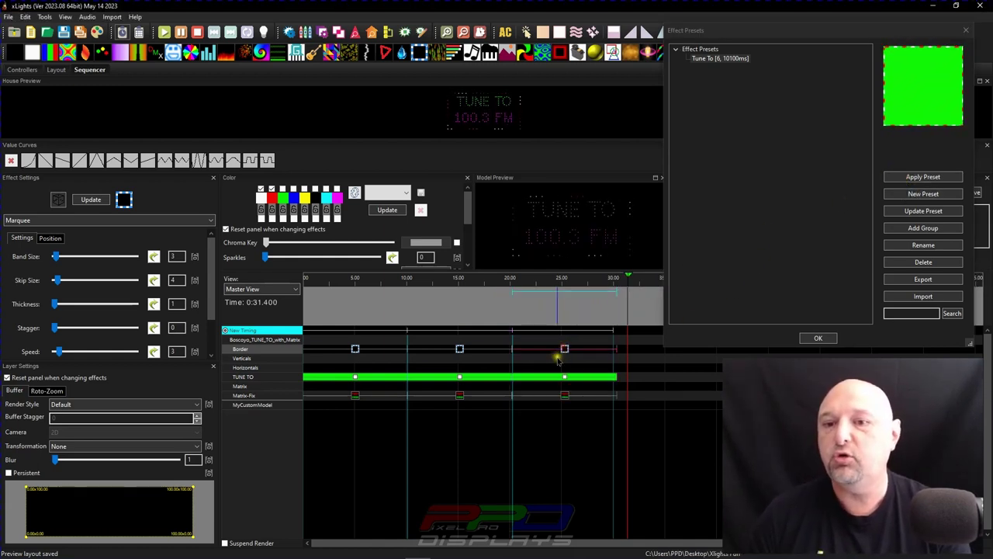
pyautogui.click(312, 298)
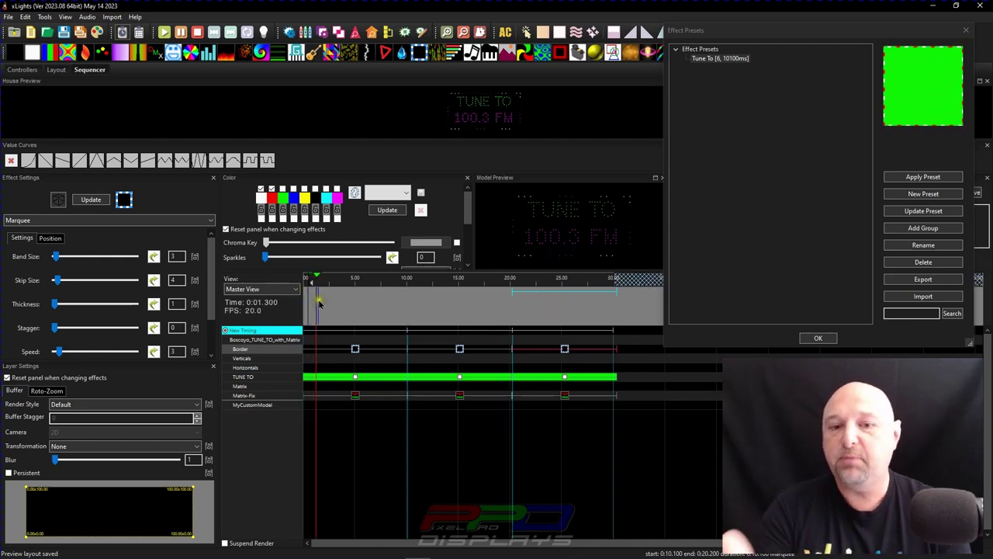